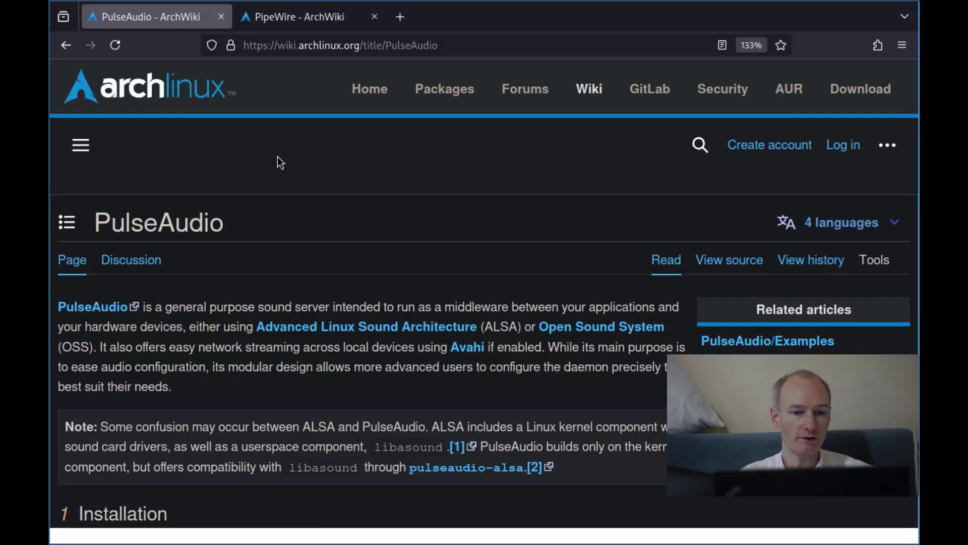
Step: Scroll the PulseAudio wiki page down to section 1 Installation and its optional module packages
{"action": "scroll", "coordinate": [281, 163], "scroll_direction": "down", "scroll_amount": 5}
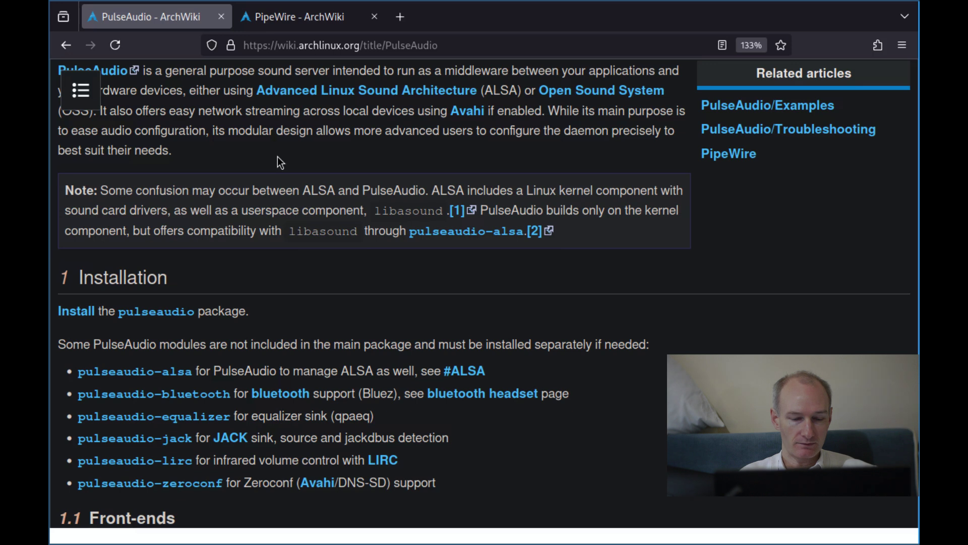
{"action": "scroll", "coordinate": [281, 163], "scroll_direction": "down", "scroll_amount": 2}
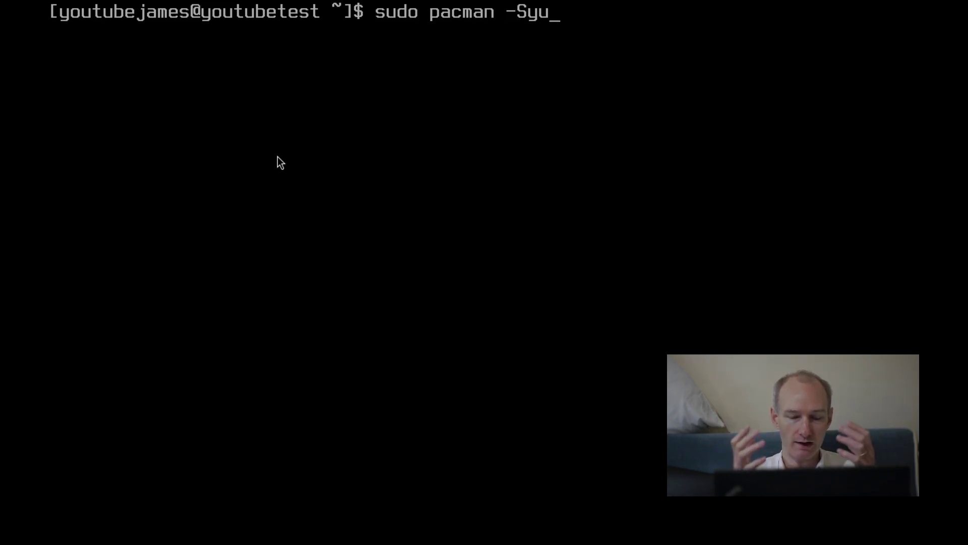
Step: Run sudo pacman -S pulseaudio, authorise with the password, and decline the reinstall
{"action": "key", "text": "BackSpace"}
{"action": "key", "text": "BackSpace"}
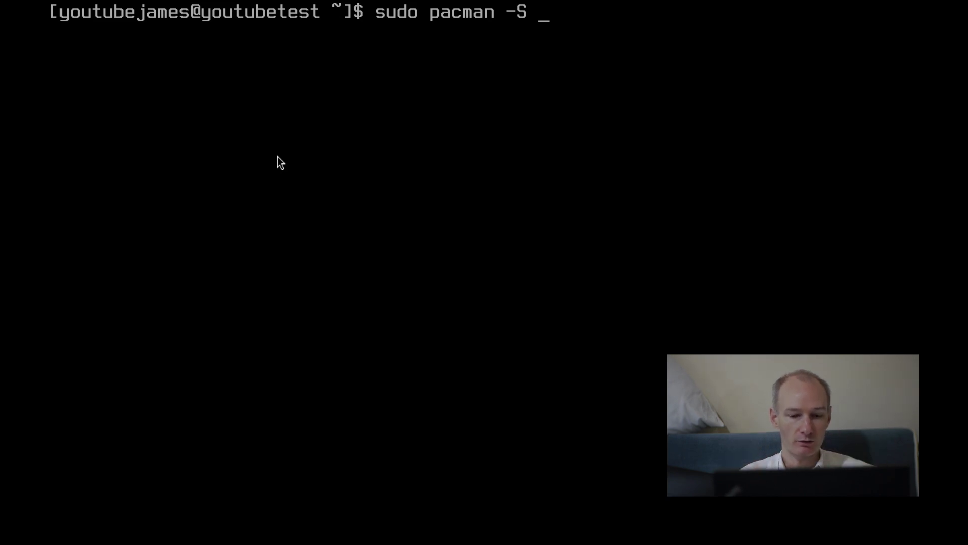
{"action": "type", "text": "pulseaudio"}
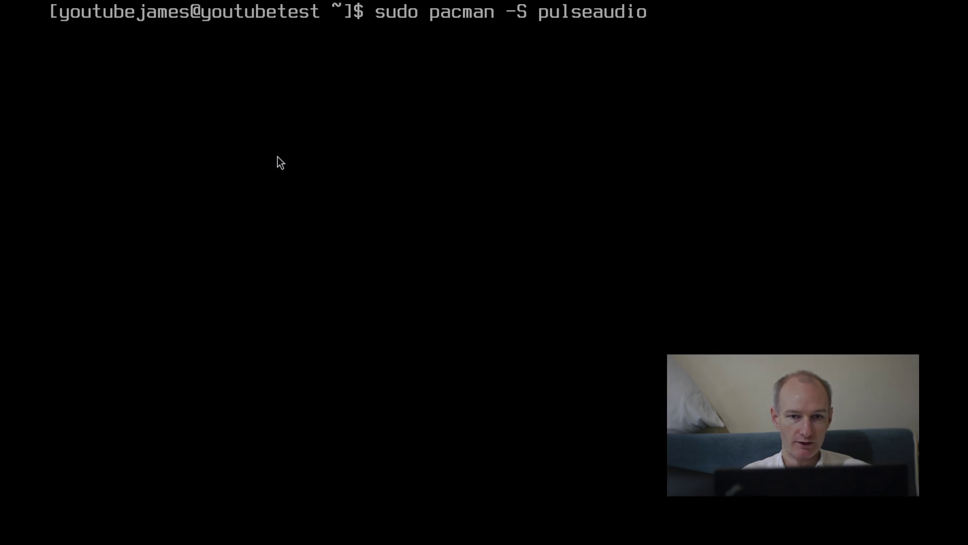
{"action": "key", "text": "Return"}
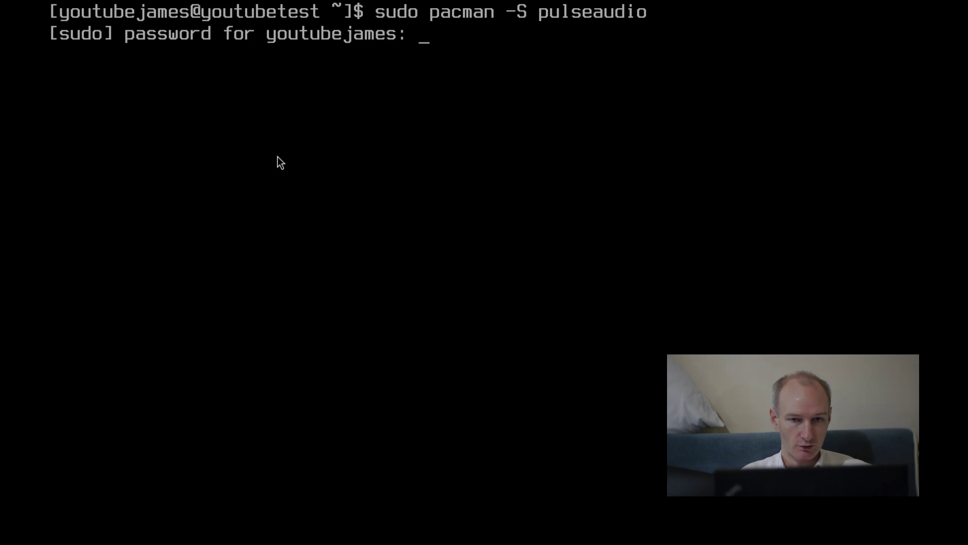
{"action": "key", "text": "Return"}
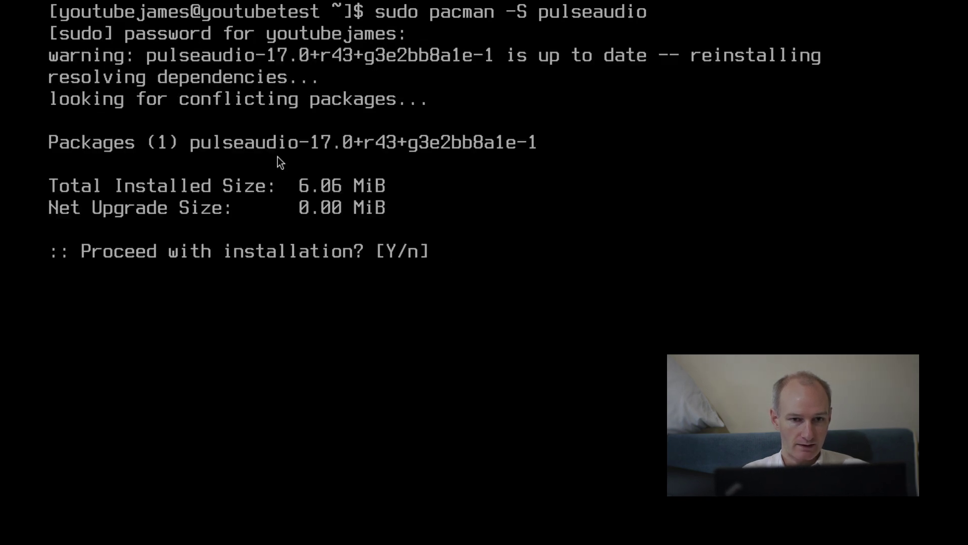
{"action": "type", "text": "n"}
{"action": "key", "text": "Return"}
Step: Clear the screen, request pulseaudio-alsa with pacman, and decline reinstalling it
{"action": "type", "text": "clear"}
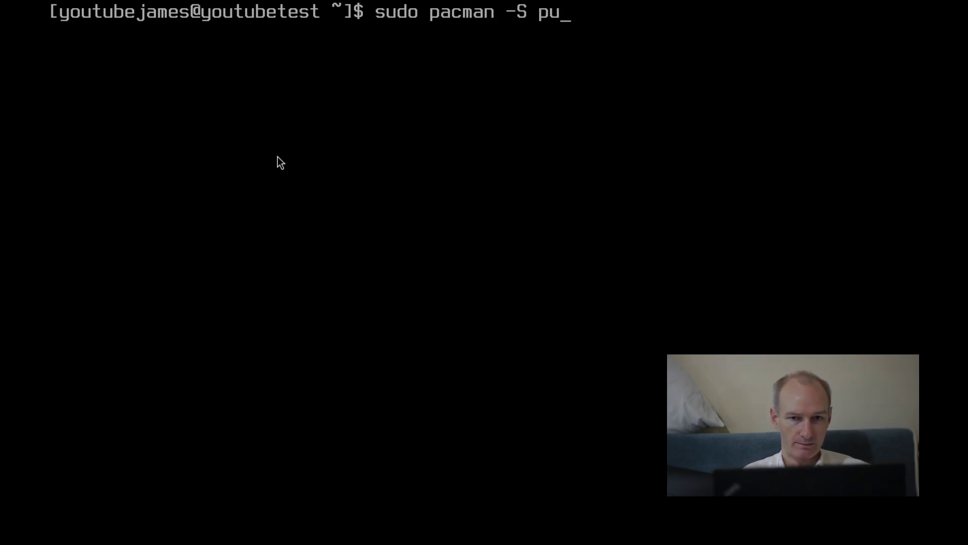
{"action": "key", "text": "BackSpace"}
{"action": "type", "text": "audo"}
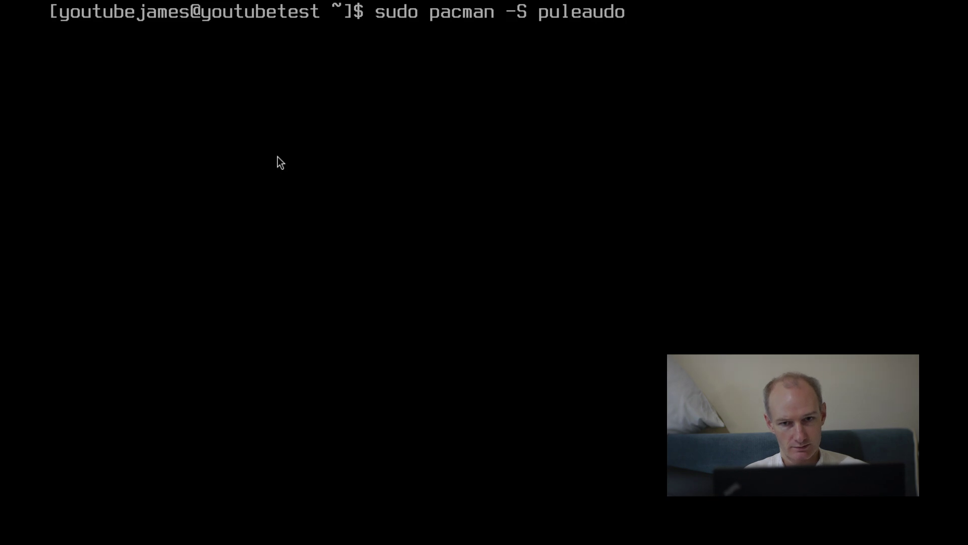
{"action": "type", "text": "-alsa"}
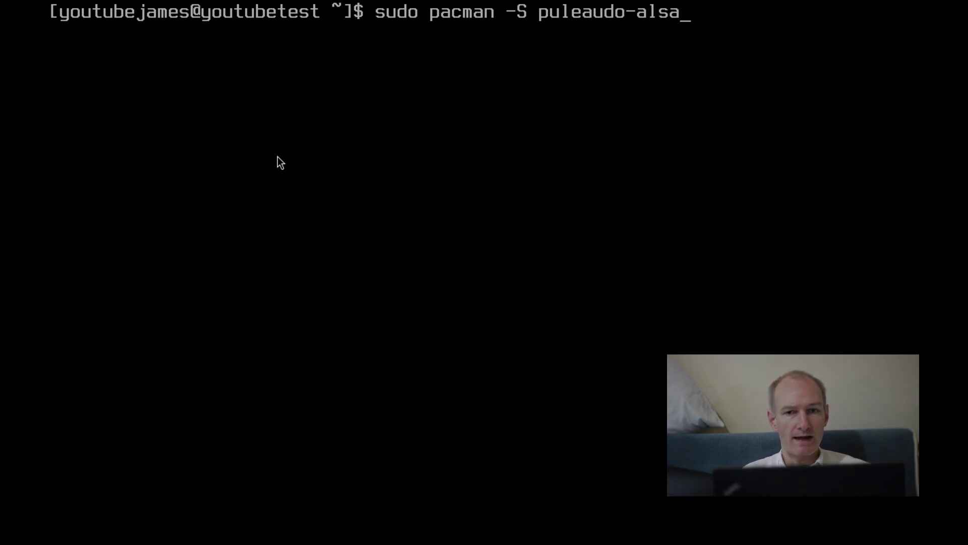
{"action": "key", "text": "BackSpace"}
{"action": "key", "text": "BackSpace"}
{"action": "key", "text": "BackSpace"}
{"action": "key", "text": "BackSpace"}
{"action": "key", "text": "BackSpace"}
{"action": "key", "text": "BackSpace"}
{"action": "key", "text": "BackSpace"}
{"action": "key", "text": "BackSpace"}
{"action": "key", "text": "BackSpace"}
{"action": "key", "text": "BackSpace"}
{"action": "key", "text": "BackSpace"}
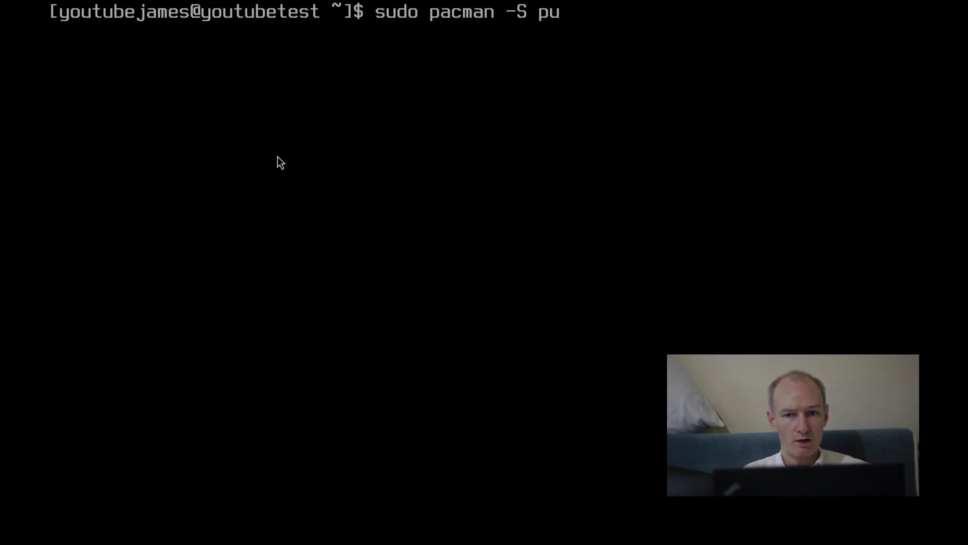
{"action": "type", "text": "lseaudo"}
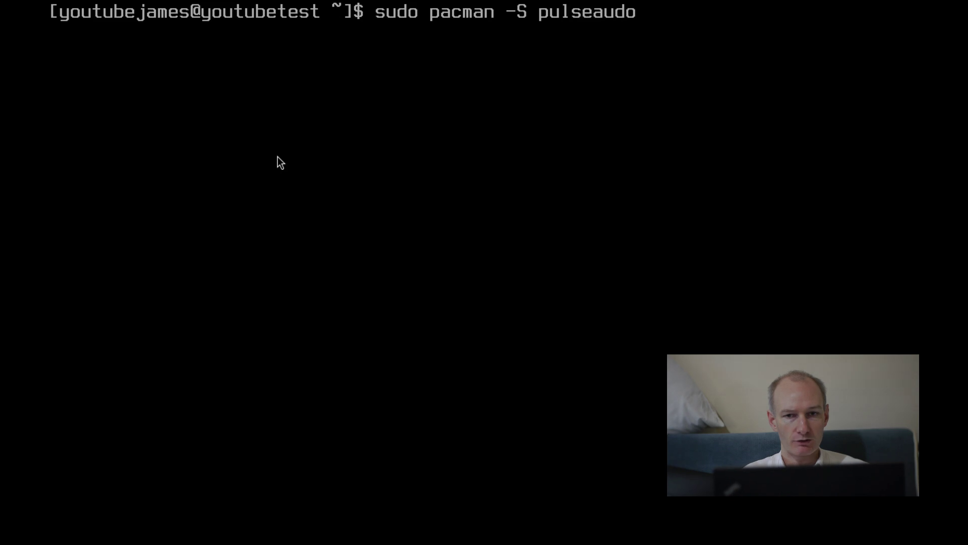
{"action": "key", "text": "BackSpace"}
{"action": "type", "text": "io-alsa"}
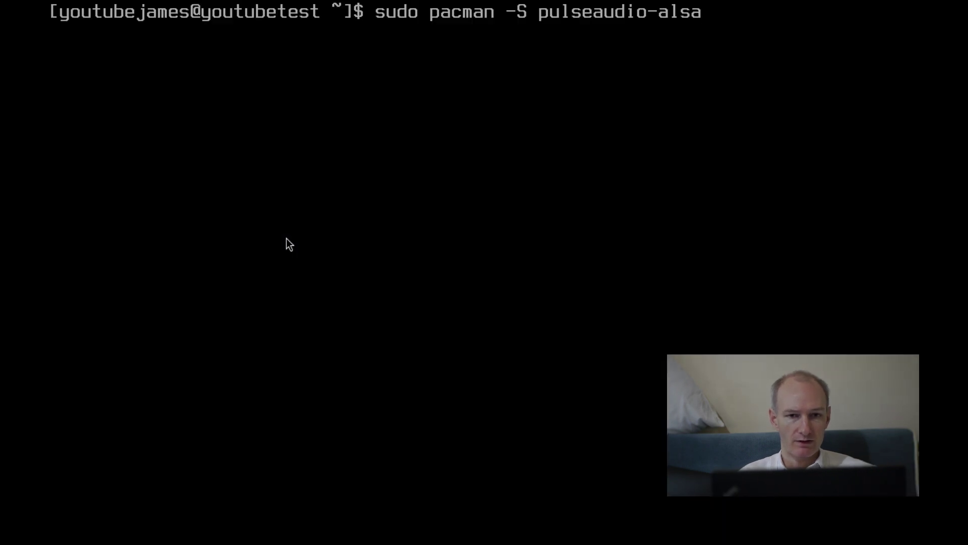
{"action": "key", "text": "Return"}
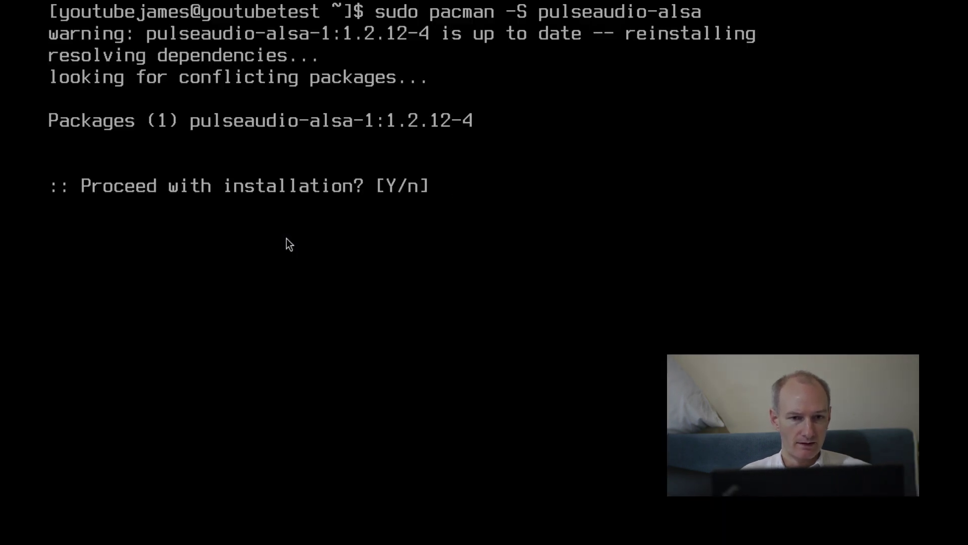
{"action": "type", "text": "n"}
{"action": "key", "text": "Return"}
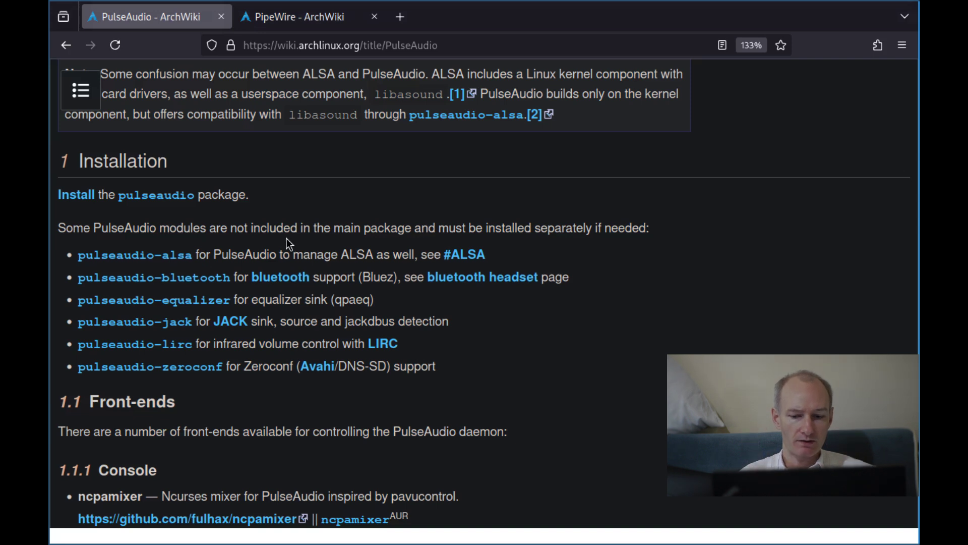
Step: Scroll the PulseAudio page to the Console front-ends list showing pamixer, pulseaudio-ctl and pulsemixer
{"action": "scroll", "coordinate": [287, 238], "scroll_direction": "down", "scroll_amount": 2}
{"action": "scroll", "coordinate": [284, 237], "scroll_direction": "down", "scroll_amount": 7}
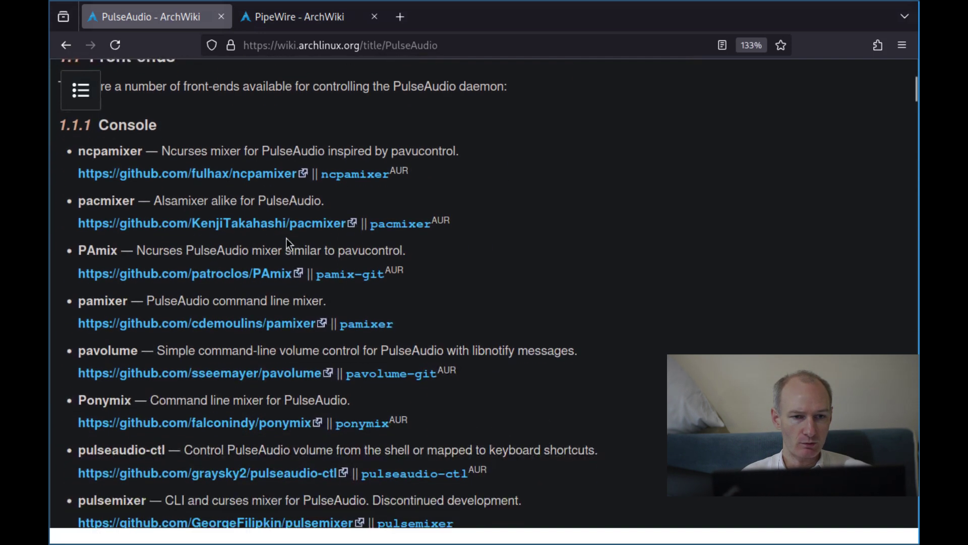
{"action": "scroll", "coordinate": [286, 237], "scroll_direction": "up", "scroll_amount": 1}
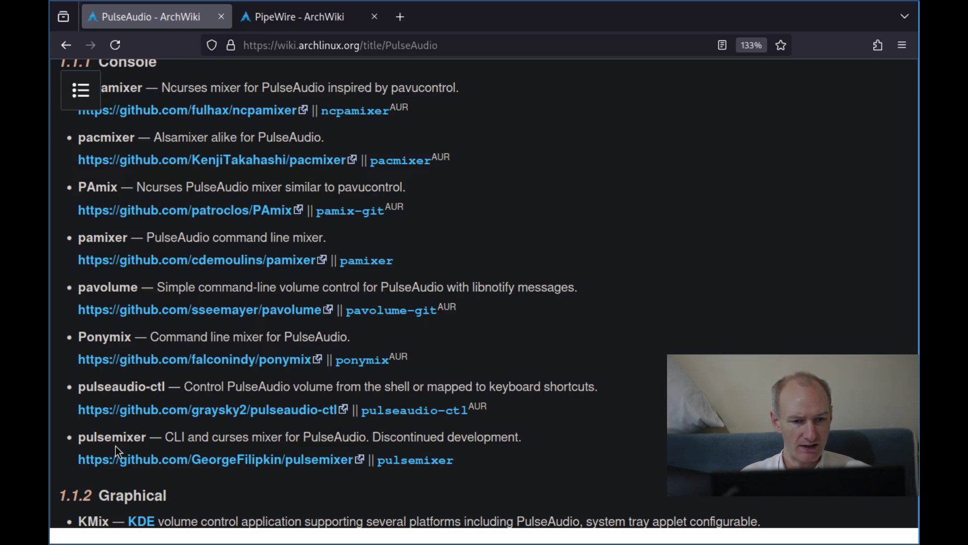
{"action": "left_click", "coordinate": [423, 461]}
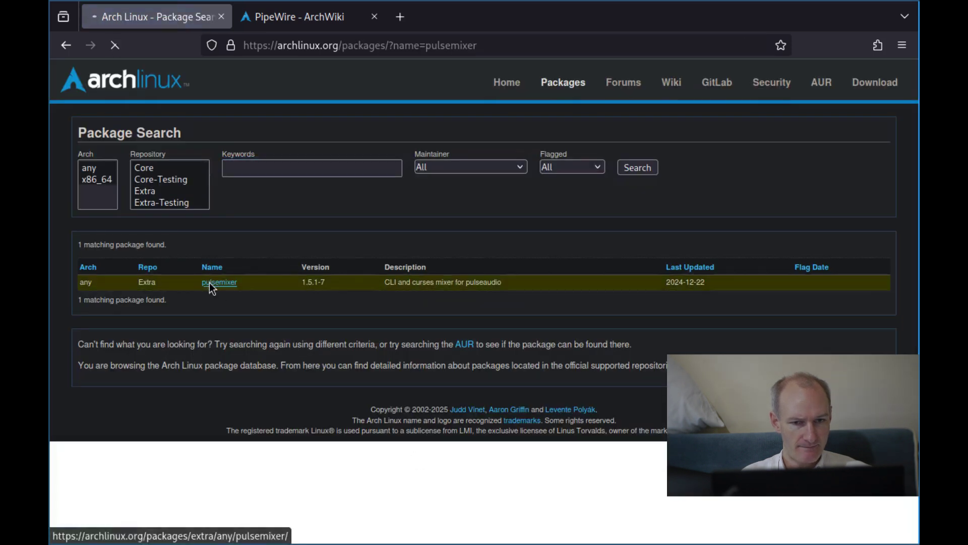
{"action": "left_click", "coordinate": [210, 282]}
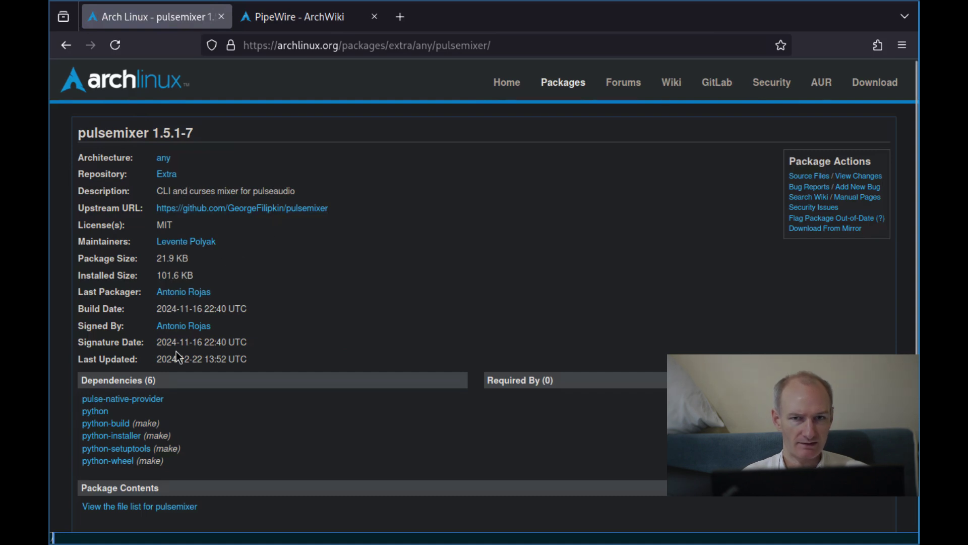
{"action": "left_click", "coordinate": [65, 45]}
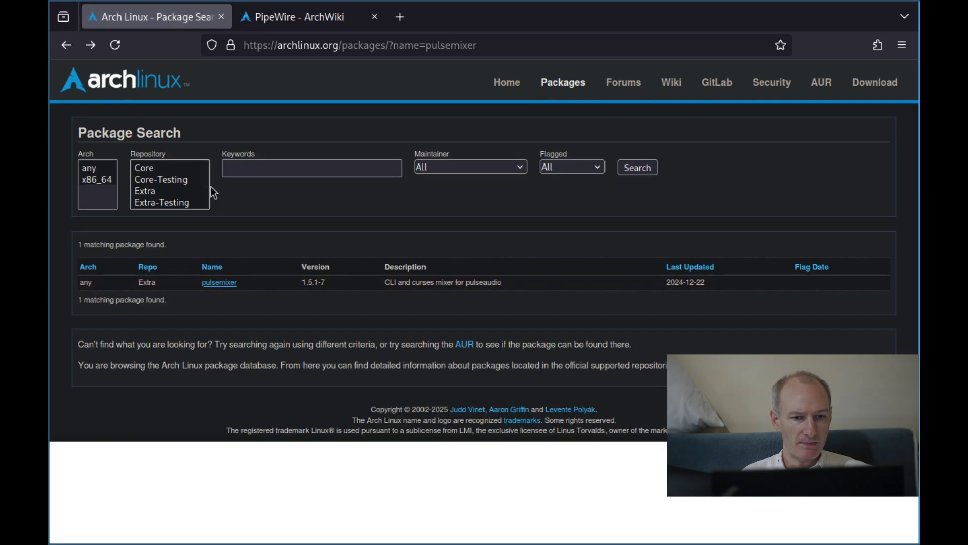
{"action": "left_click", "coordinate": [68, 55]}
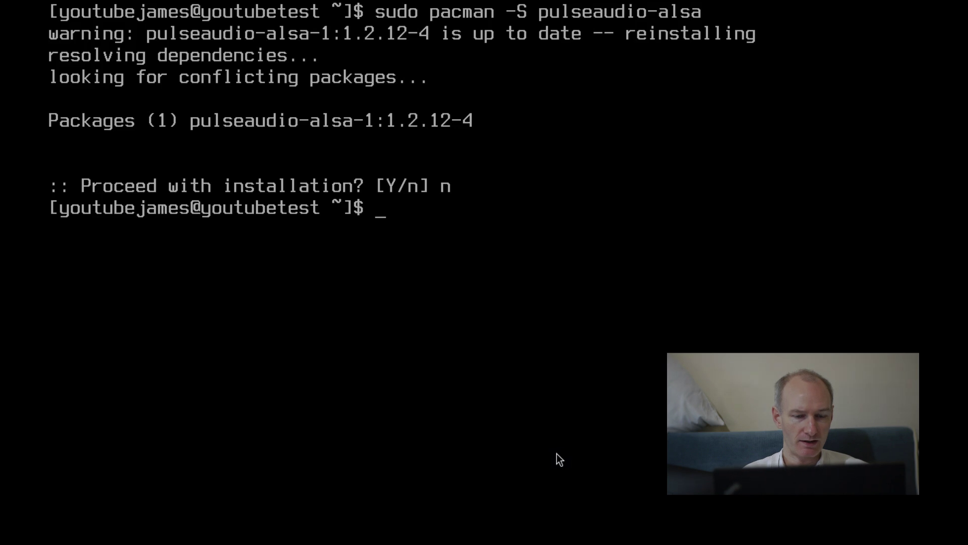
Step: Run sudo pacman -S pulsemixer to check the package
{"action": "type", "text": "sudo pacman"}
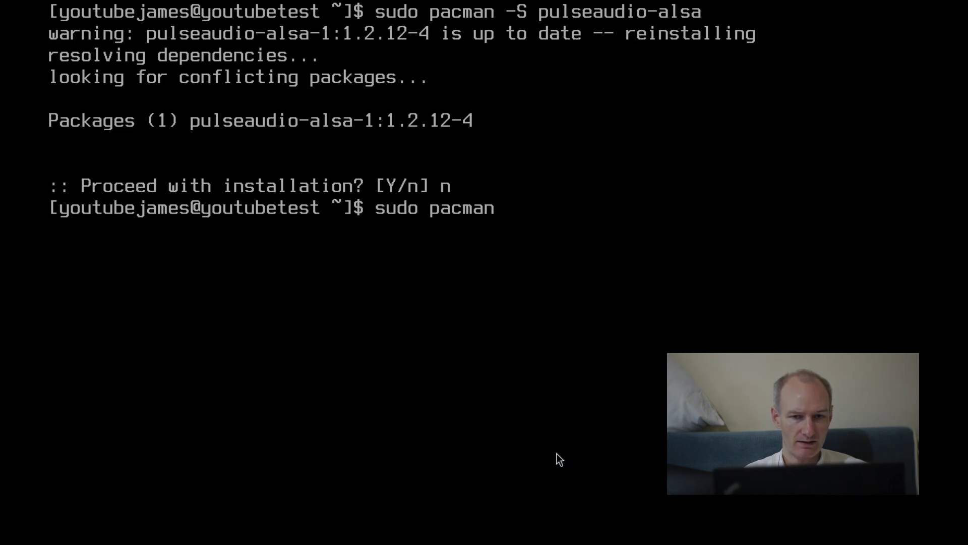
{"action": "type", "text": " -S pulsemixer"}
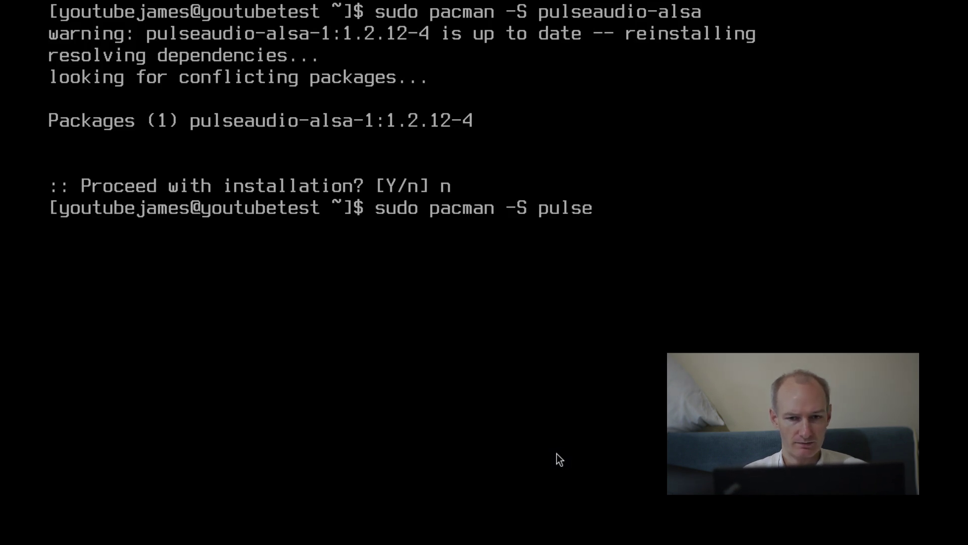
{"action": "key", "text": "Return"}
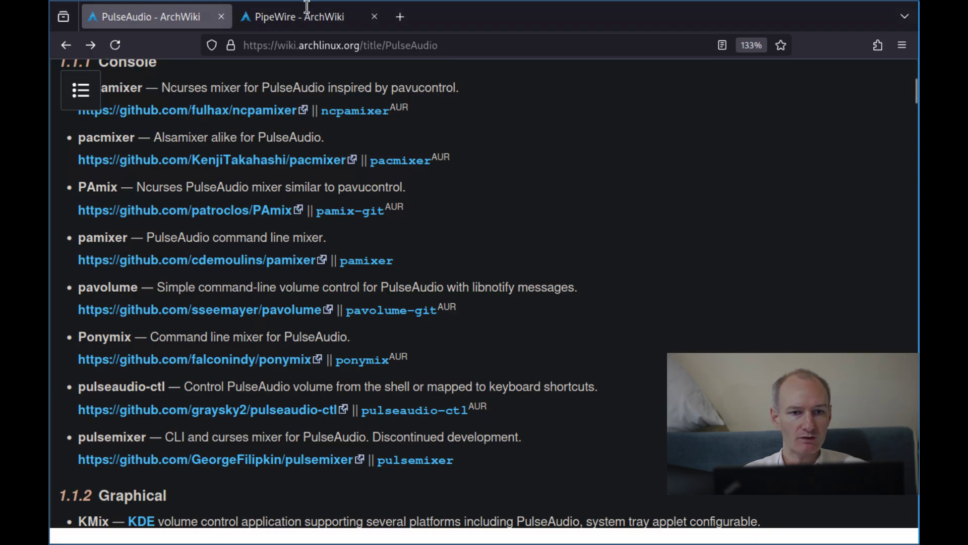
Step: Switch to the PipeWire ArchWiki article and read its Installation and WirePlumber sections
{"action": "left_click", "coordinate": [293, 16]}
{"action": "scroll", "coordinate": [334, 266], "scroll_direction": "down", "scroll_amount": 2}
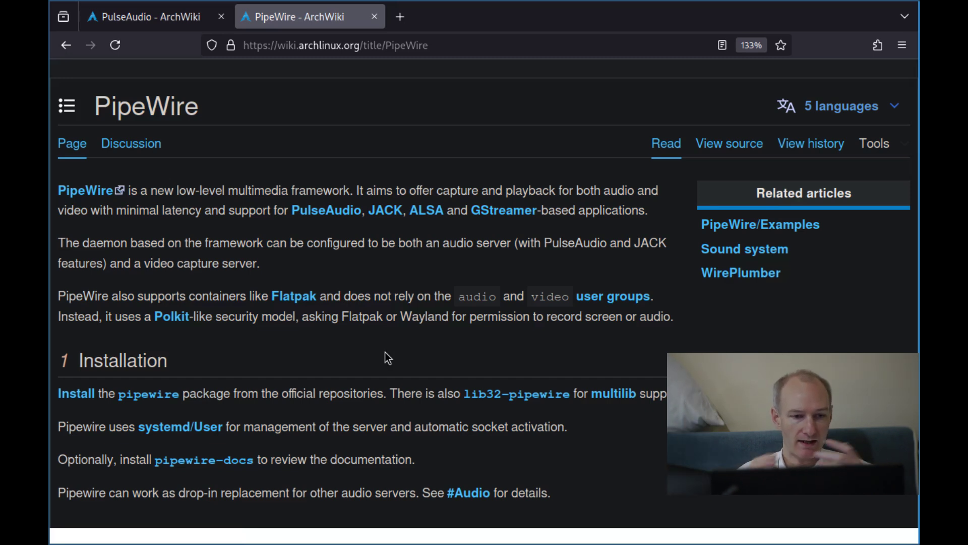
{"action": "scroll", "coordinate": [385, 352], "scroll_direction": "down", "scroll_amount": 5}
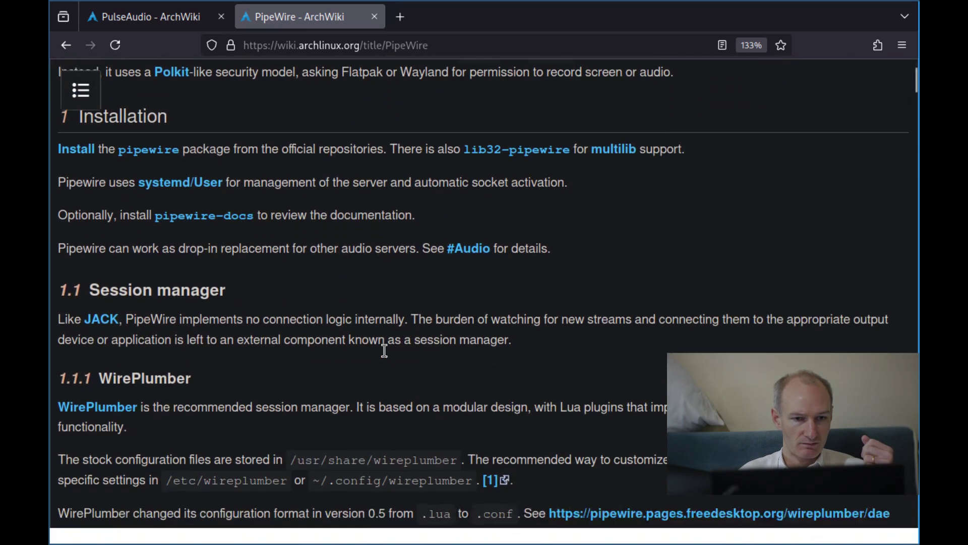
{"action": "scroll", "coordinate": [385, 352], "scroll_direction": "down", "scroll_amount": 2}
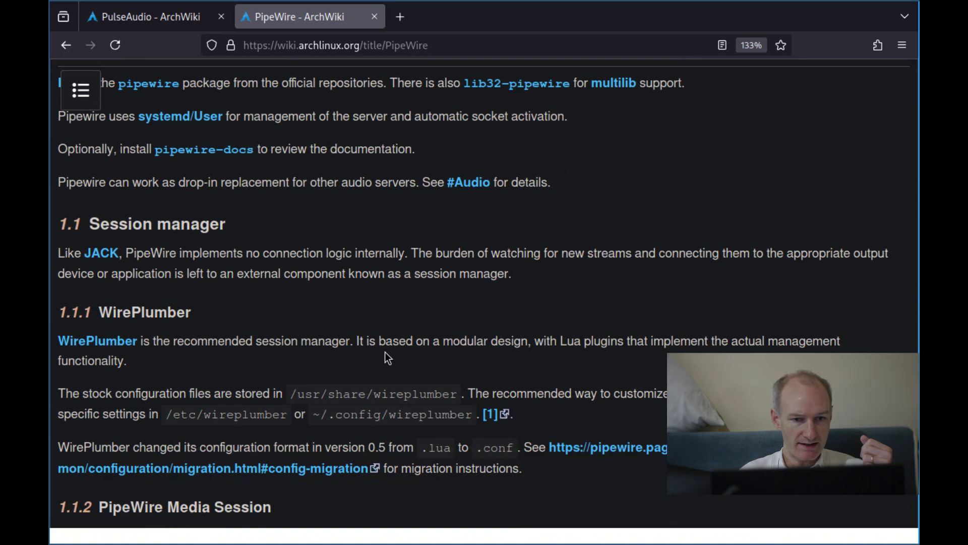
{"action": "scroll", "coordinate": [385, 353], "scroll_direction": "up", "scroll_amount": 1}
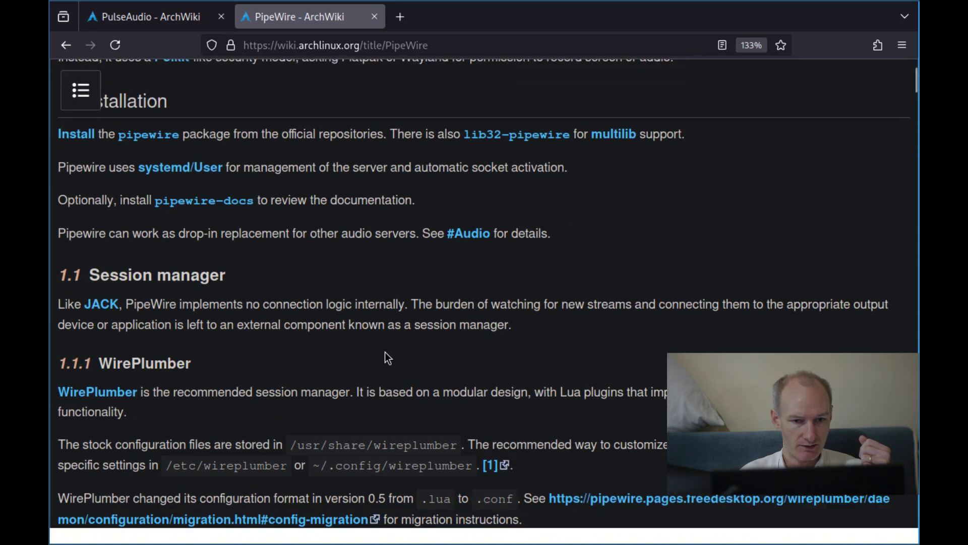
{"action": "scroll", "coordinate": [385, 351], "scroll_direction": "up", "scroll_amount": 2}
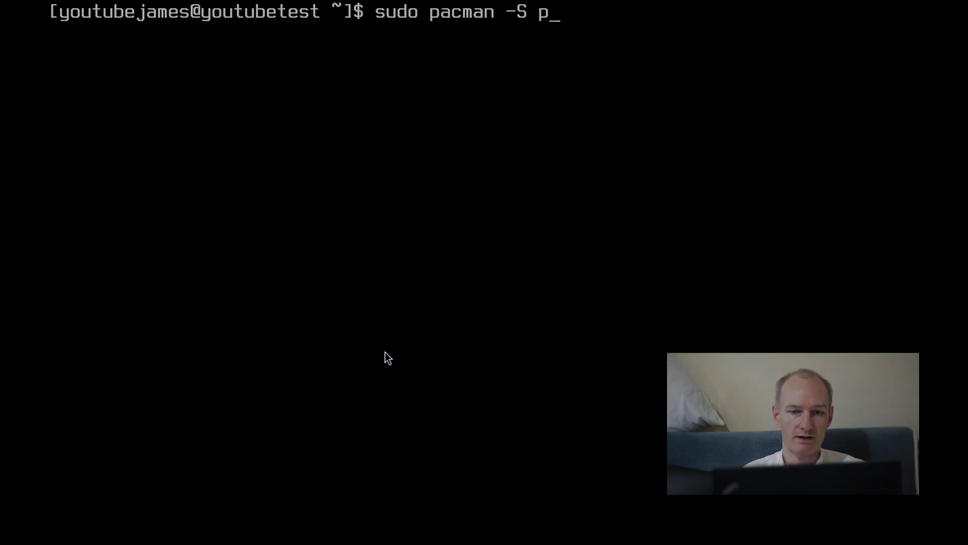
Step: Request pipewire with pacman, decline the reinstall, and quit Kdenlive via File > Quit
{"action": "key", "text": "BackSpace"}
{"action": "key", "text": "BackSpace"}
{"action": "key", "text": "BackSpace"}
{"action": "type", "text": "o"}
{"action": "key", "text": "BackSpace"}
{"action": "type", "text": "ipe"}
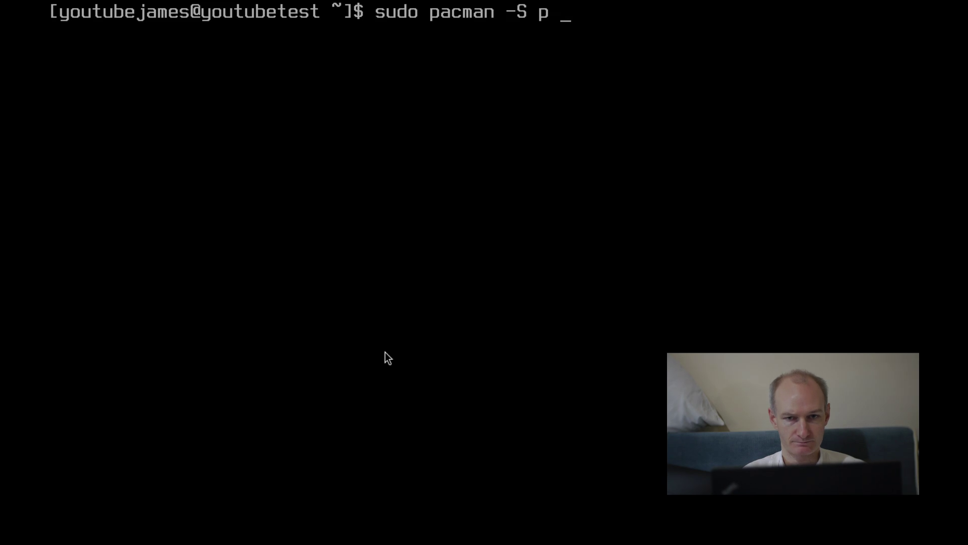
{"action": "type", "text": "wire"}
{"action": "key", "text": "Return"}
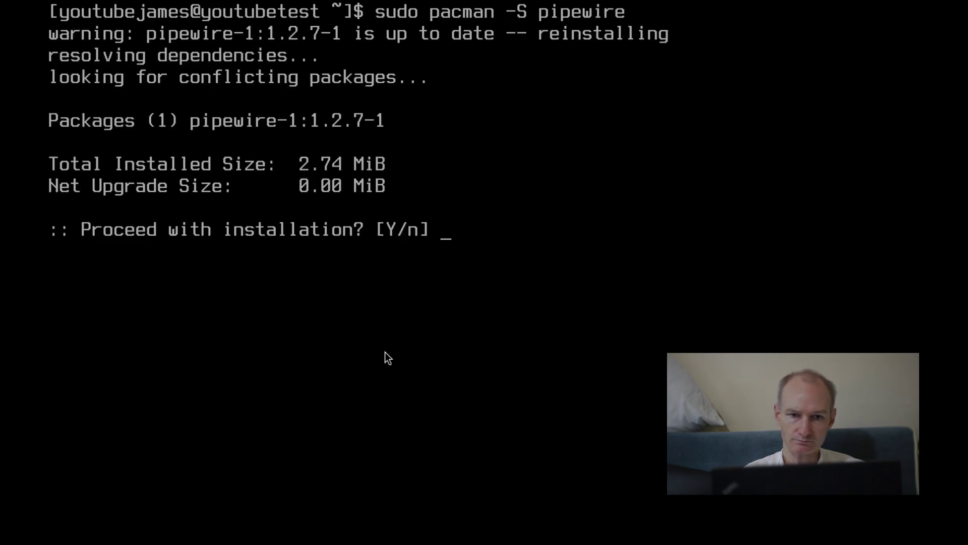
{"action": "type", "text": "n"}
{"action": "key", "text": "Return"}
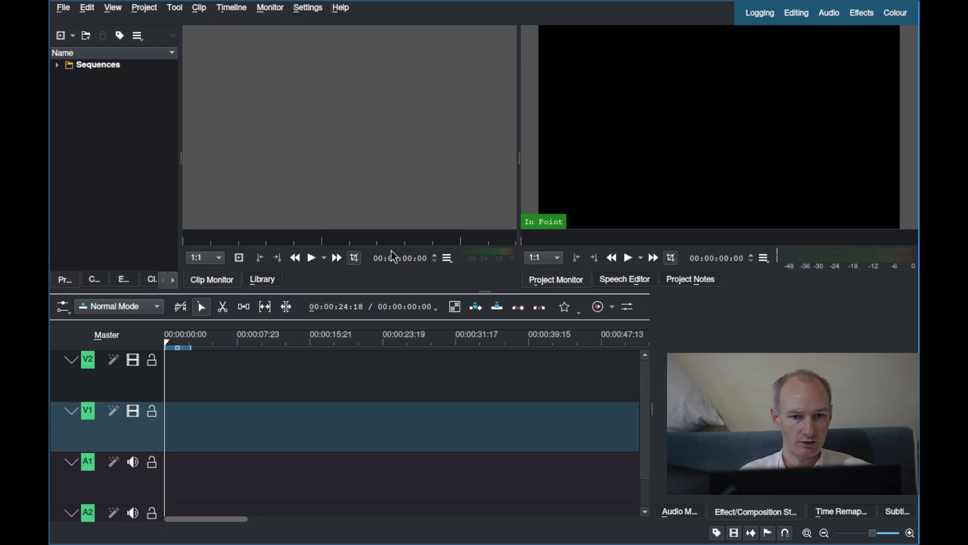
{"action": "left_click", "coordinate": [63, 8]}
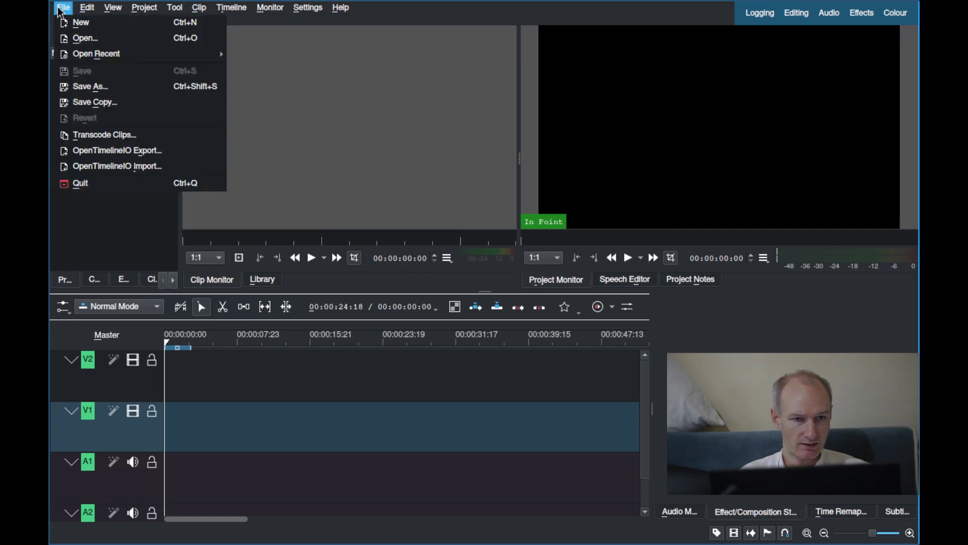
{"action": "left_click", "coordinate": [133, 204]}
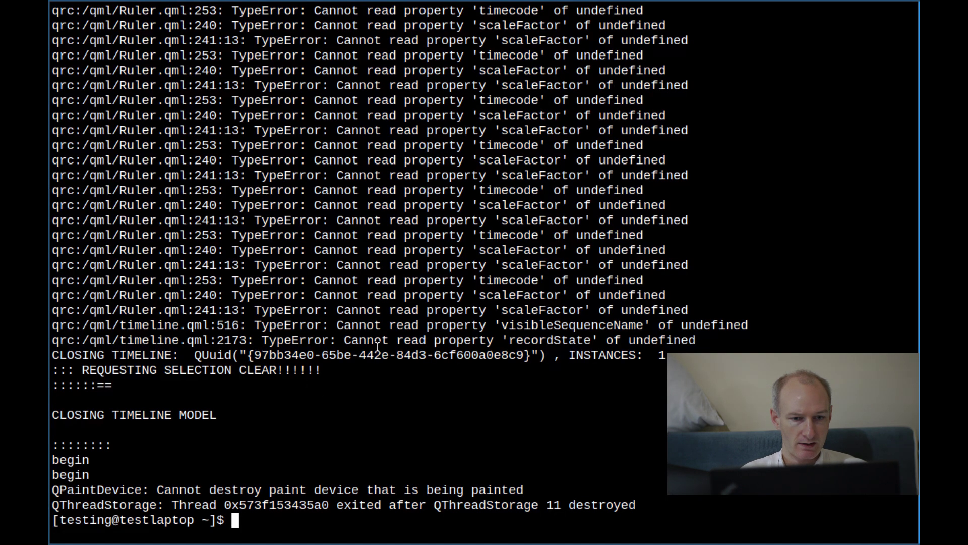
Step: Clear the screen, launch pulsemixer, and enlarge its text
{"action": "type", "text": "clear"}
{"action": "key", "text": "Return"}
{"action": "type", "text": "pul"}
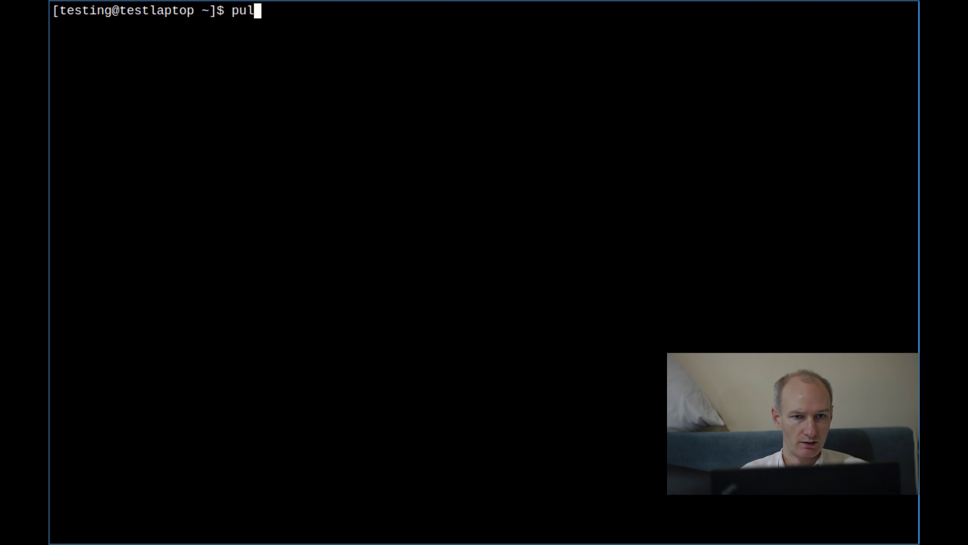
{"action": "type", "text": "semixer"}
{"action": "key", "text": "Return"}
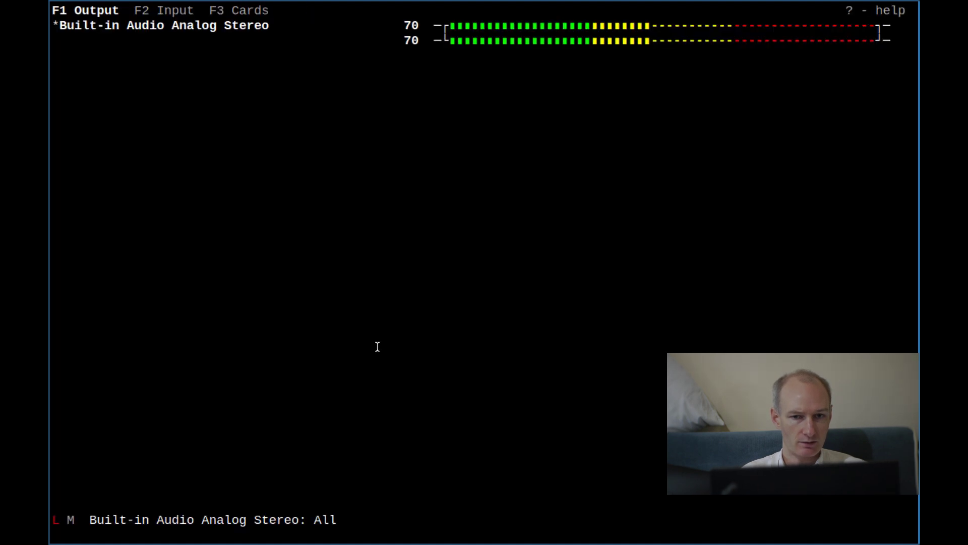
{"action": "key", "text": "ctrl+plus"}
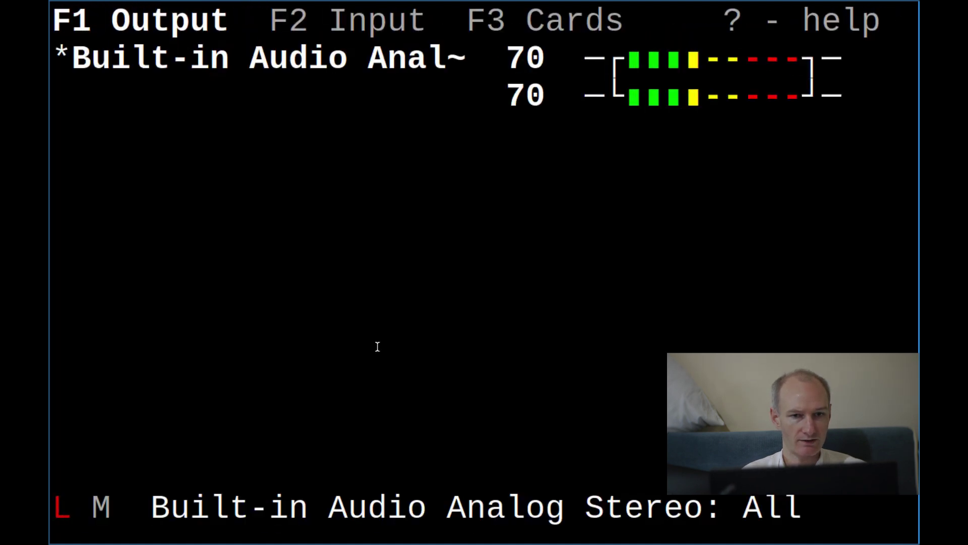
{"action": "key", "text": "ctrl+minus"}
{"action": "key", "text": "ctrl+plus"}
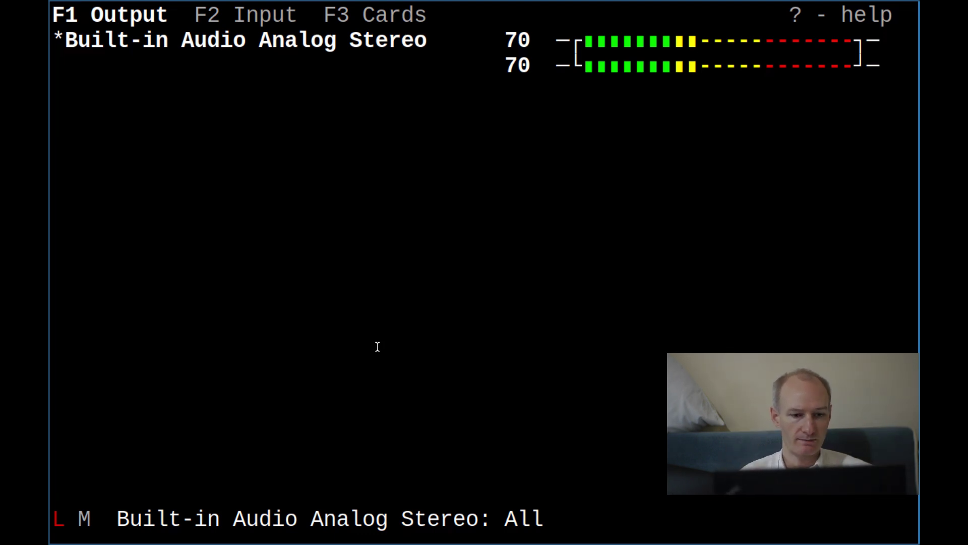
Step: Review the input devices and sound cards lists, then view and close the shortcut help
{"action": "key", "text": "F2"}
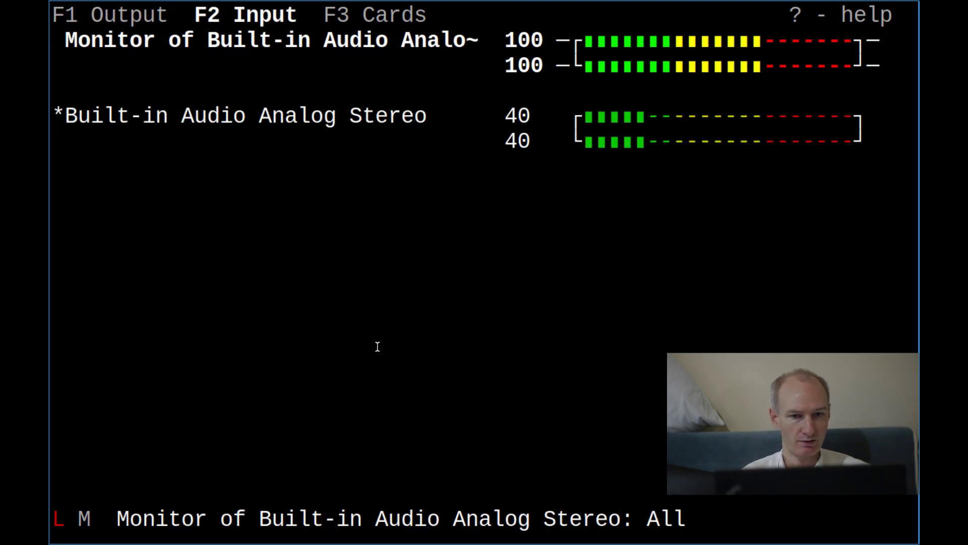
{"action": "key", "text": "F1"}
{"action": "key", "text": "F2"}
{"action": "key", "text": "F3"}
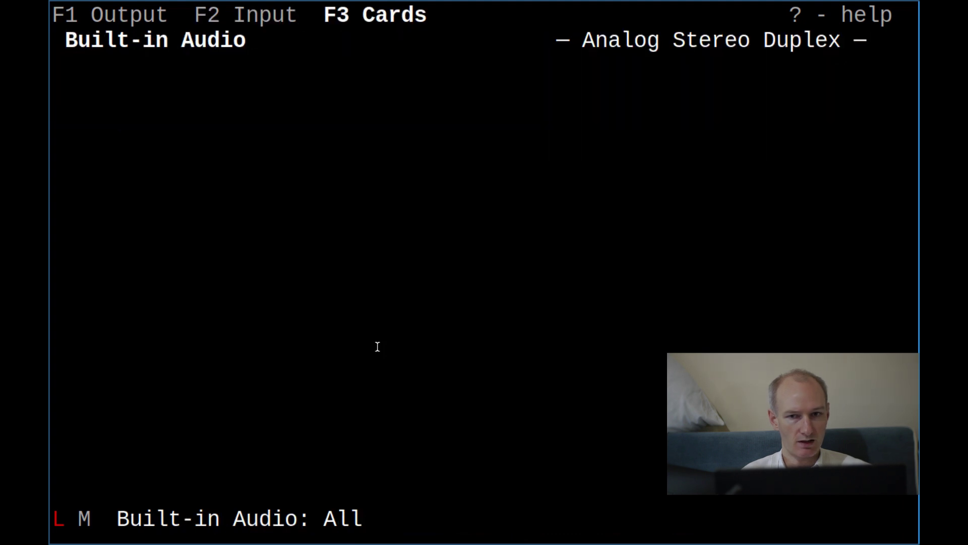
{"action": "key", "text": "question"}
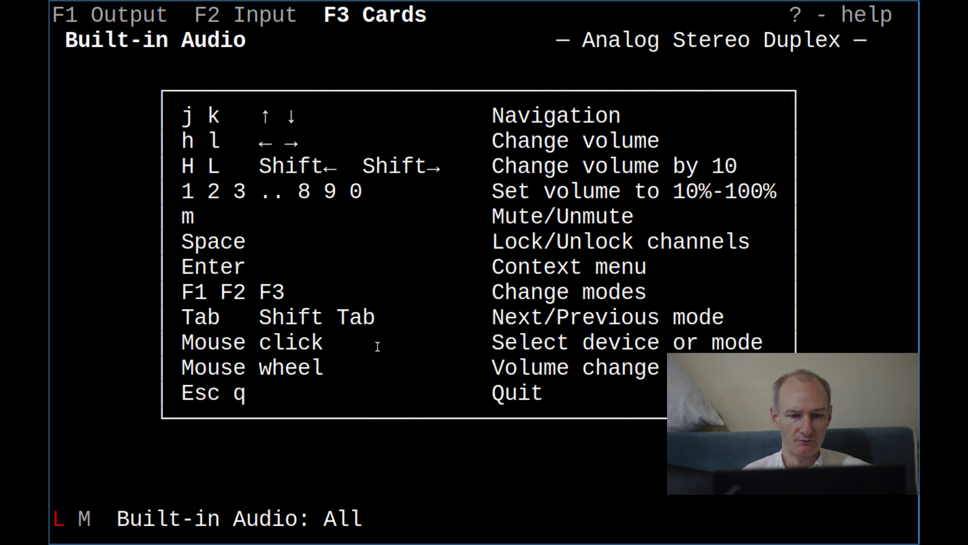
{"action": "key", "text": "Escape"}
Step: Quit pulsemixer and relaunch it from history, now listing only Dummy Output at 100
{"action": "key", "text": "q"}
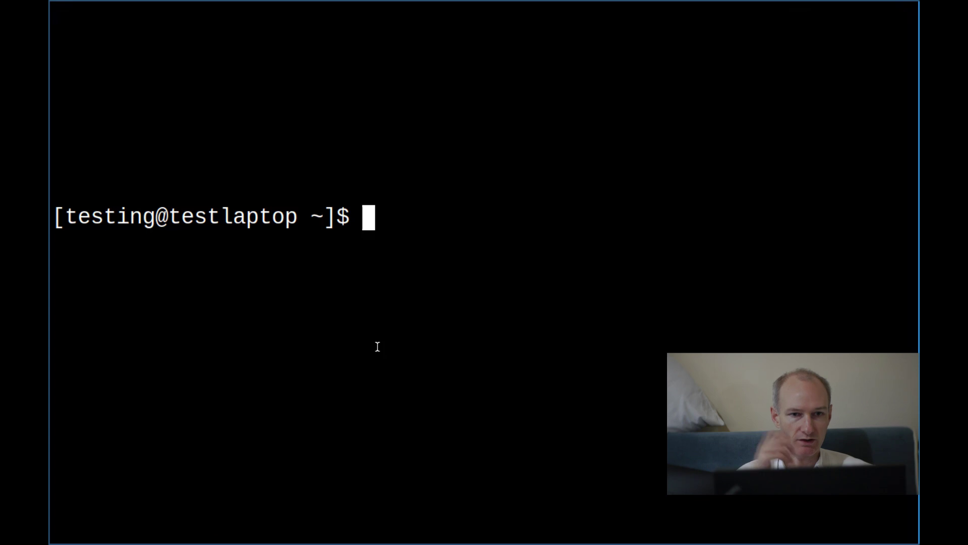
{"action": "key", "text": "Up"}
{"action": "key", "text": "Return"}
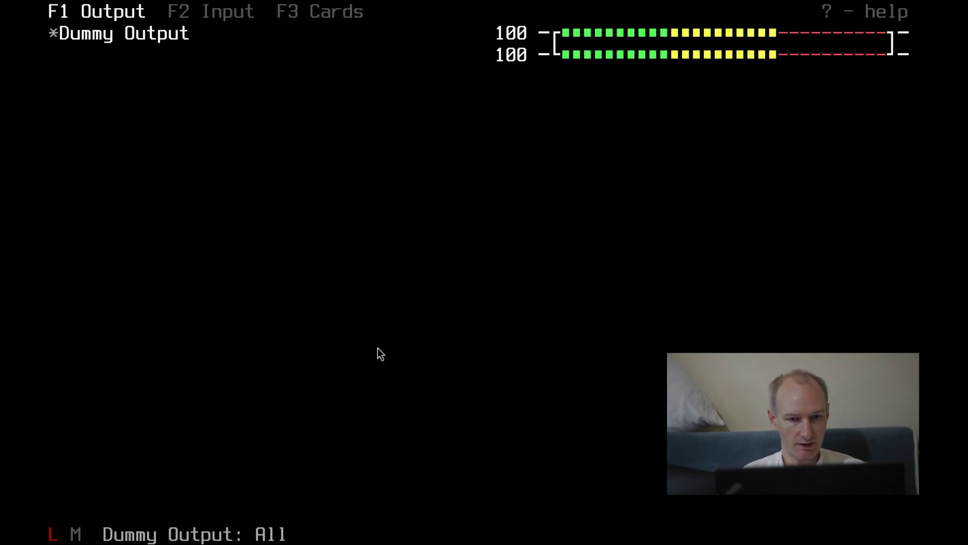